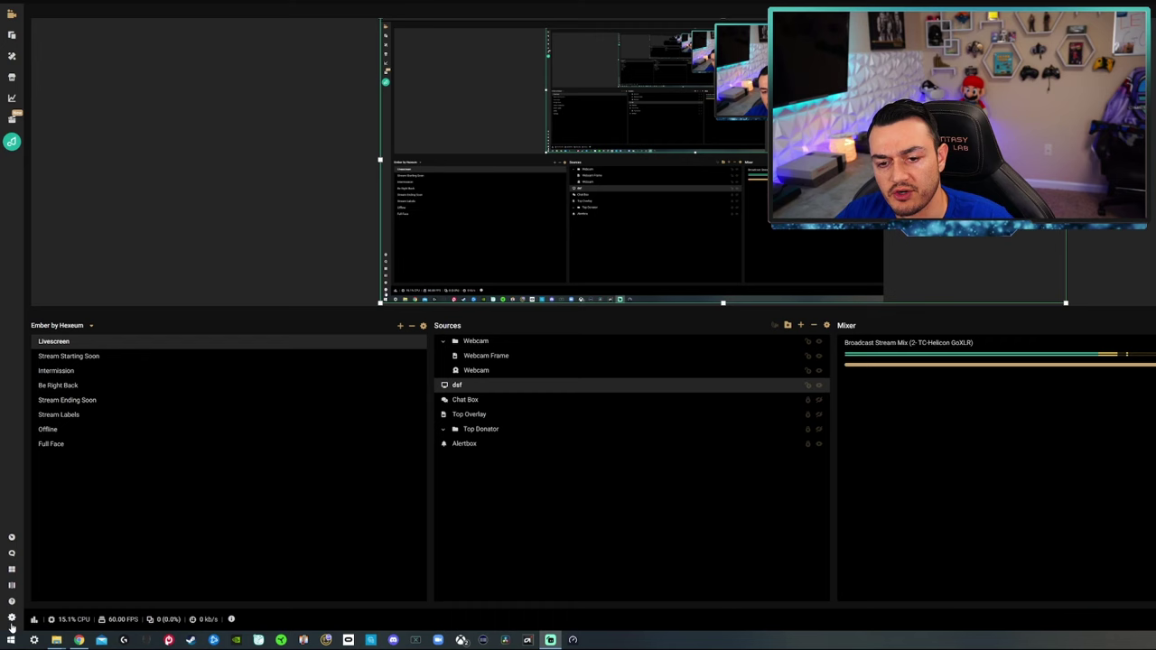
Open Streamlabs OBS Settings from the sidebar gear, landing on the General page.
left_click(12, 617)
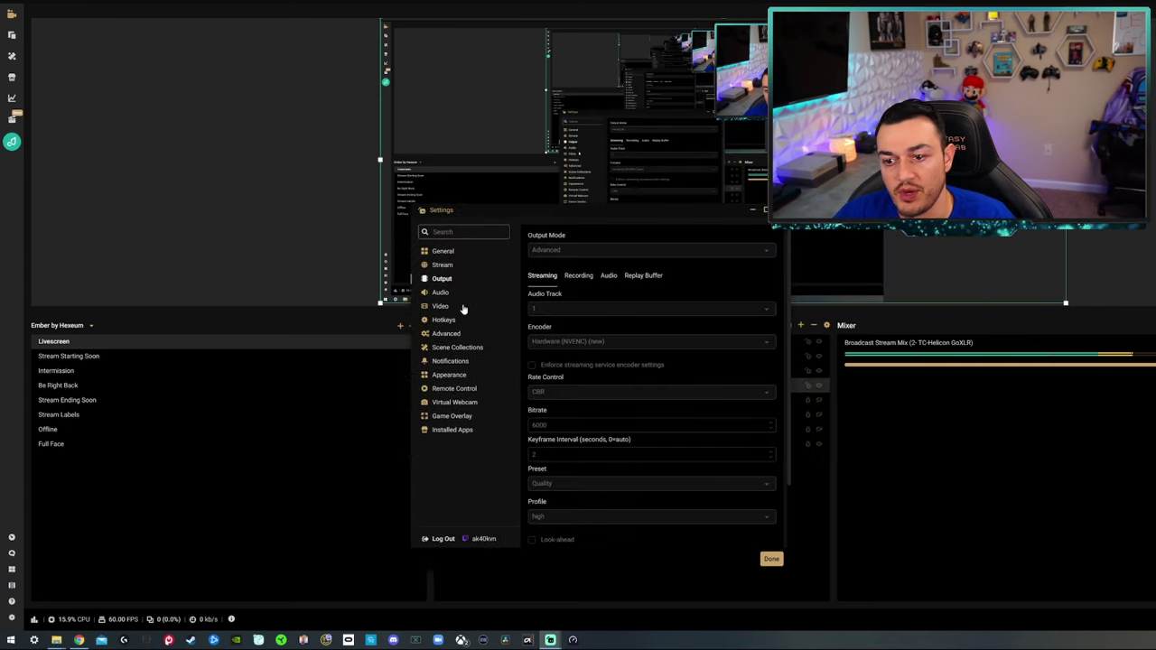
Look over the Output page, then show Video settings: 2560x1440 base, 1920x1080 output, 60 FPS.
scroll(569, 377, "down", 5)
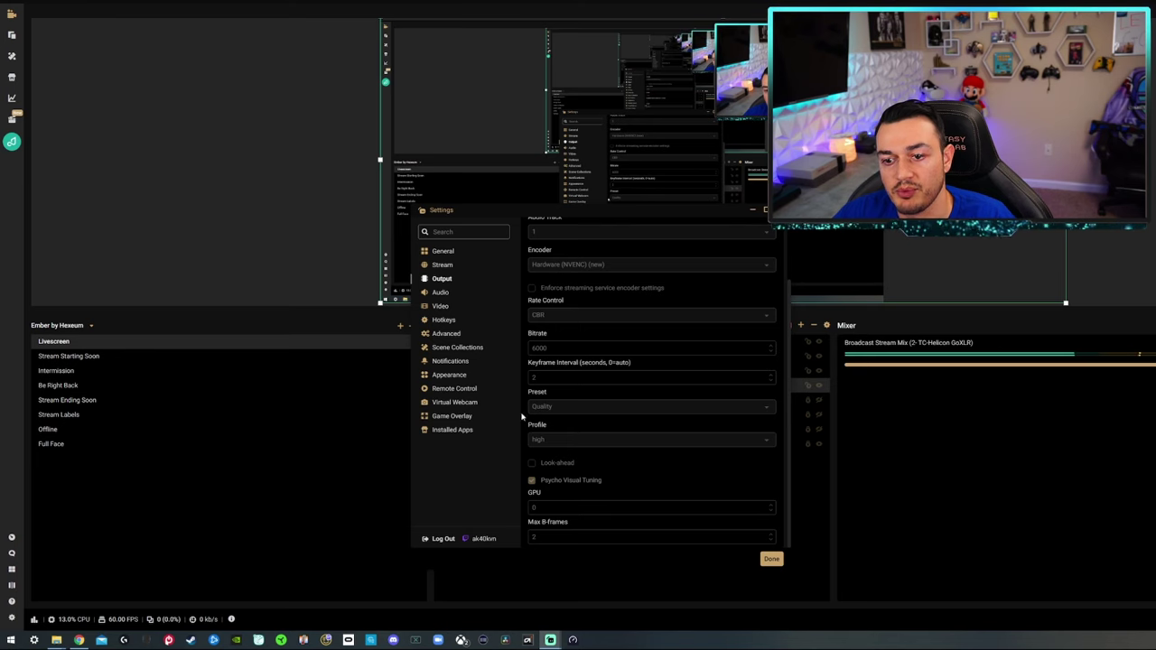
scroll(542, 434, "up", 3)
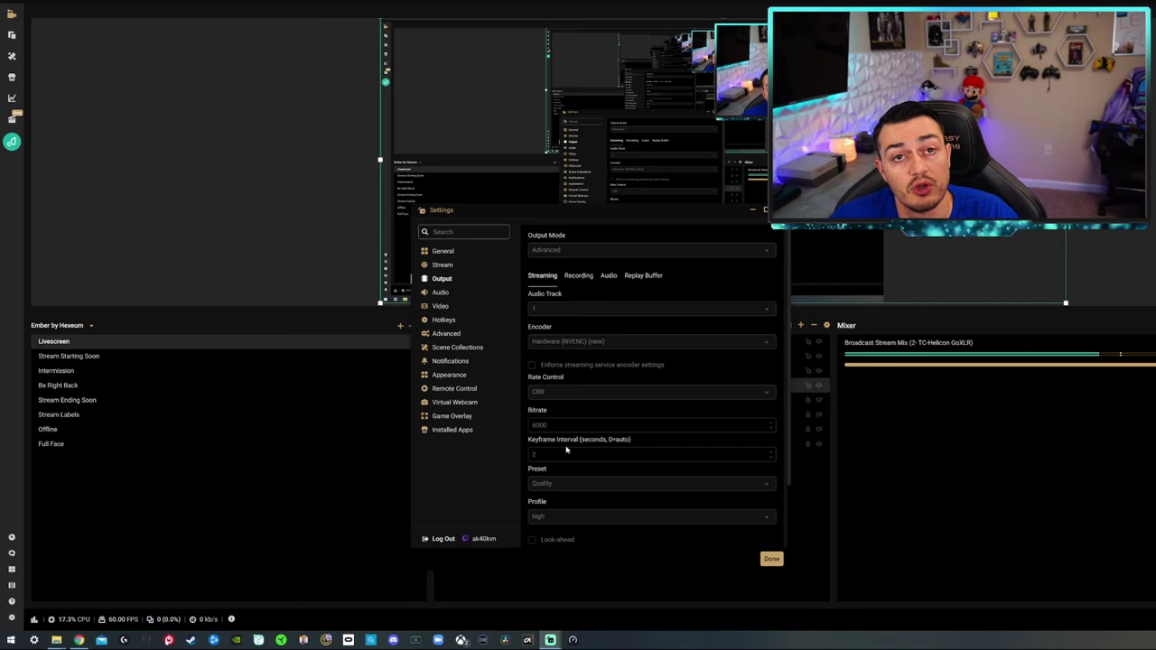
scroll(550, 410, "down", 1)
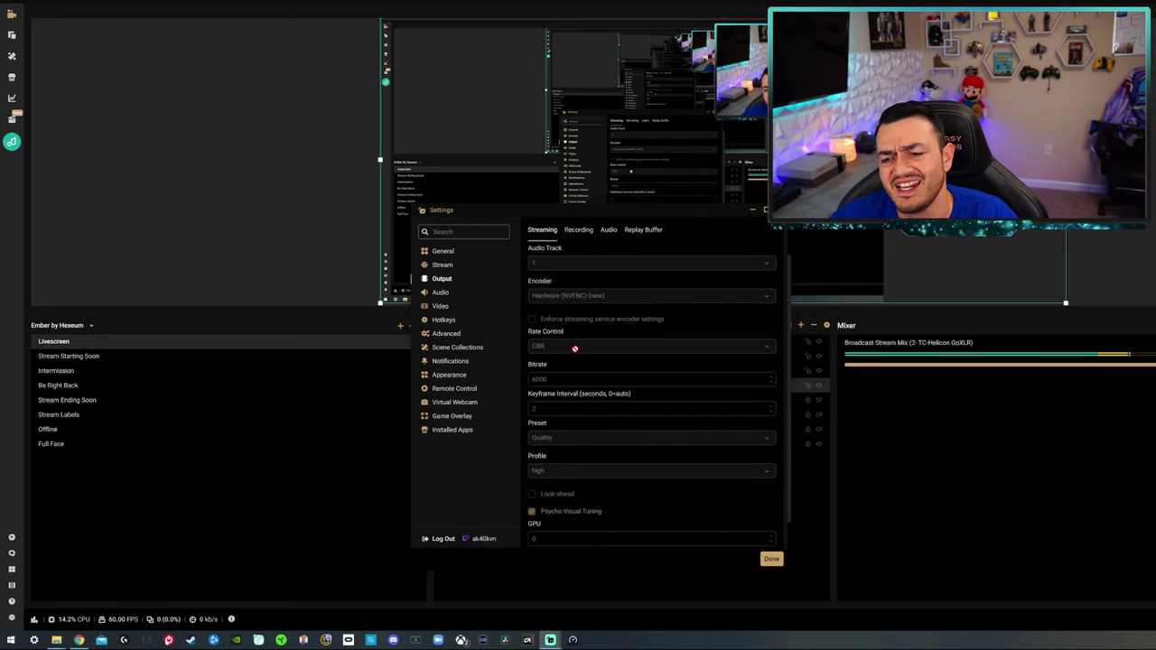
scroll(572, 365, "up", 1)
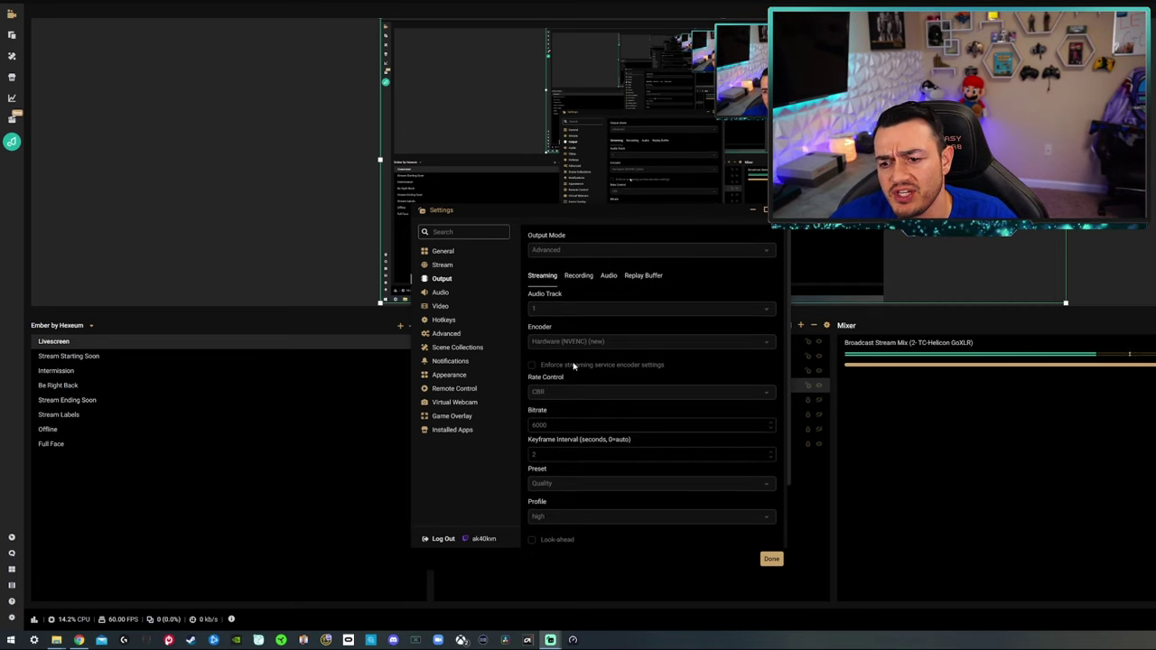
left_click(437, 307)
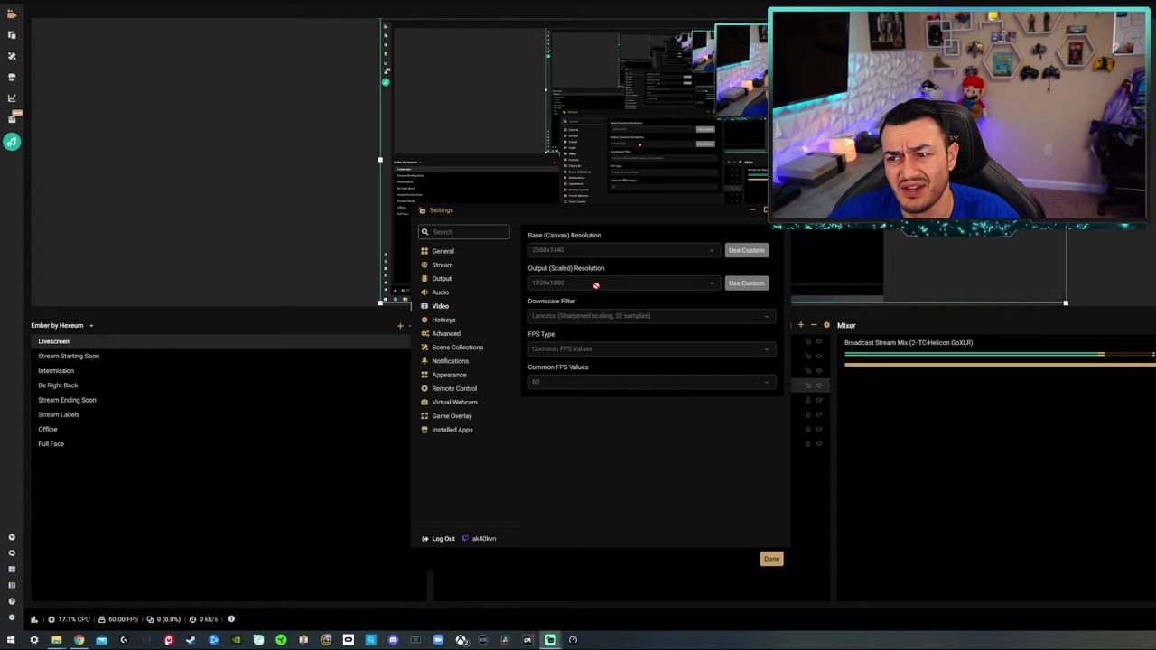
Drag the Settings window aside to uncover the scene's sources.
left_click_drag(626, 215, 940, 315)
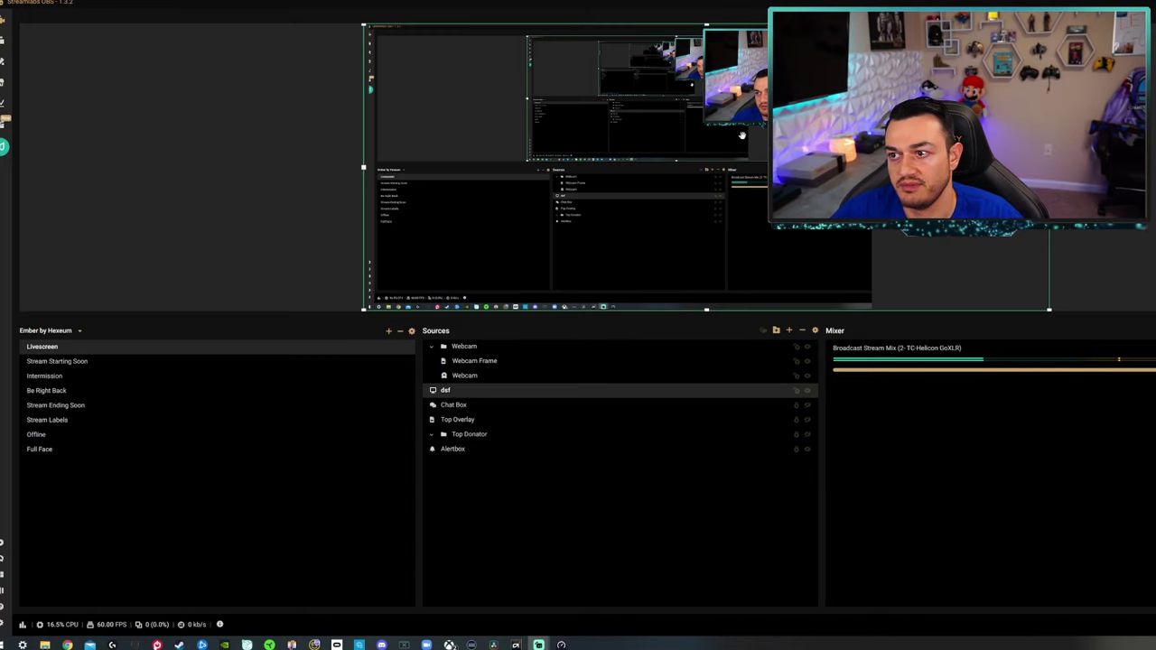
Fit the ultrawide def display capture to screen, leaving black bars above and below.
right_click(591, 227)
mouse_move(620, 294)
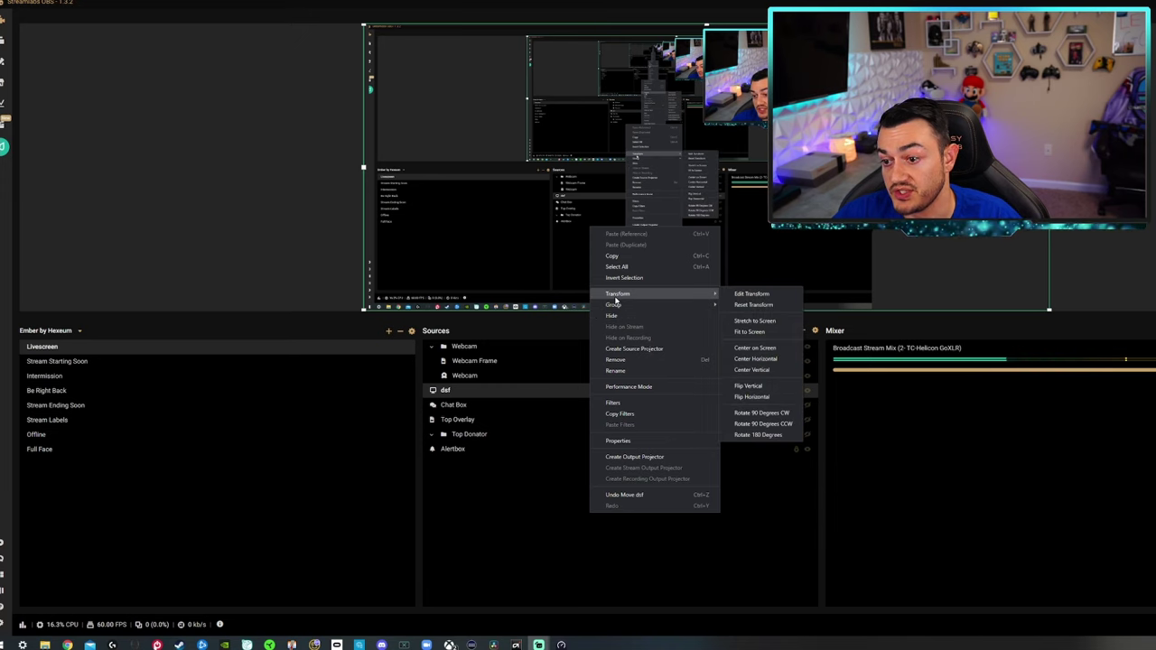
left_click(748, 331)
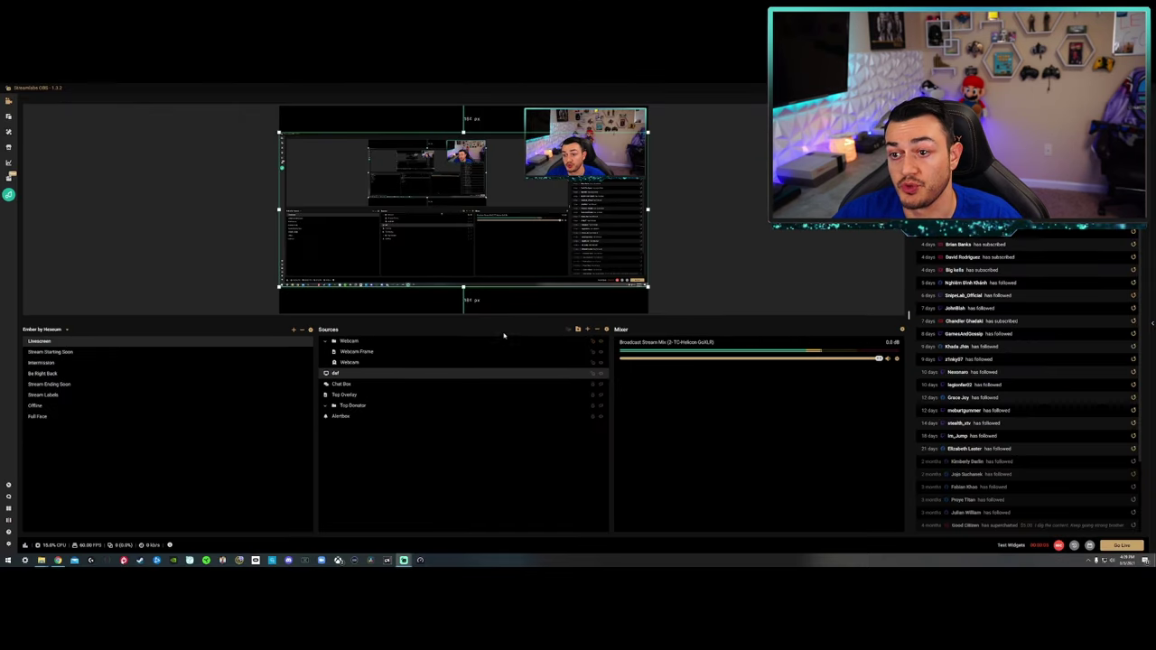
Select the whole Webcam group and drag it lower in the preview.
left_click(356, 352)
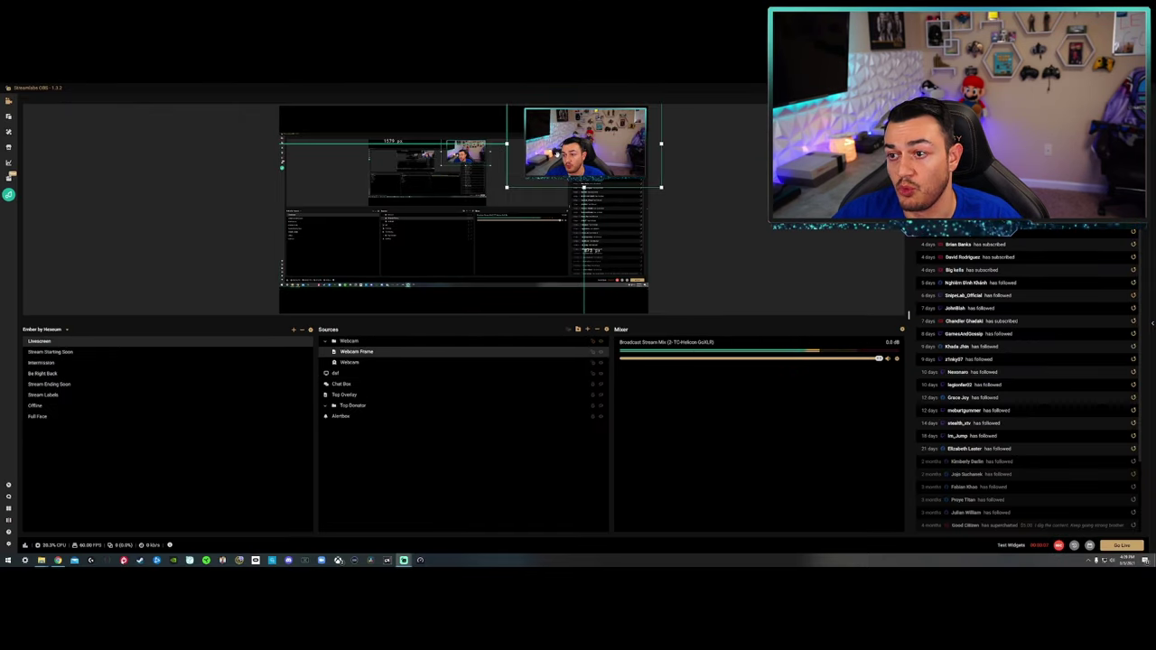
left_click(343, 340)
left_click_drag(564, 163, 567, 185)
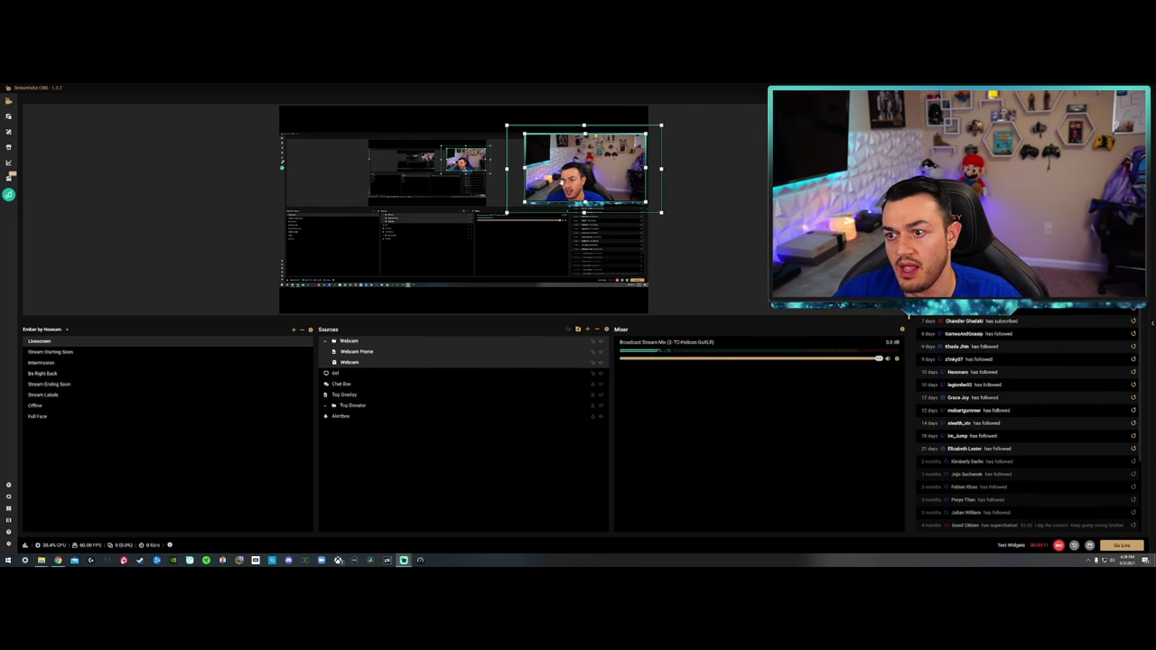
left_click(701, 242)
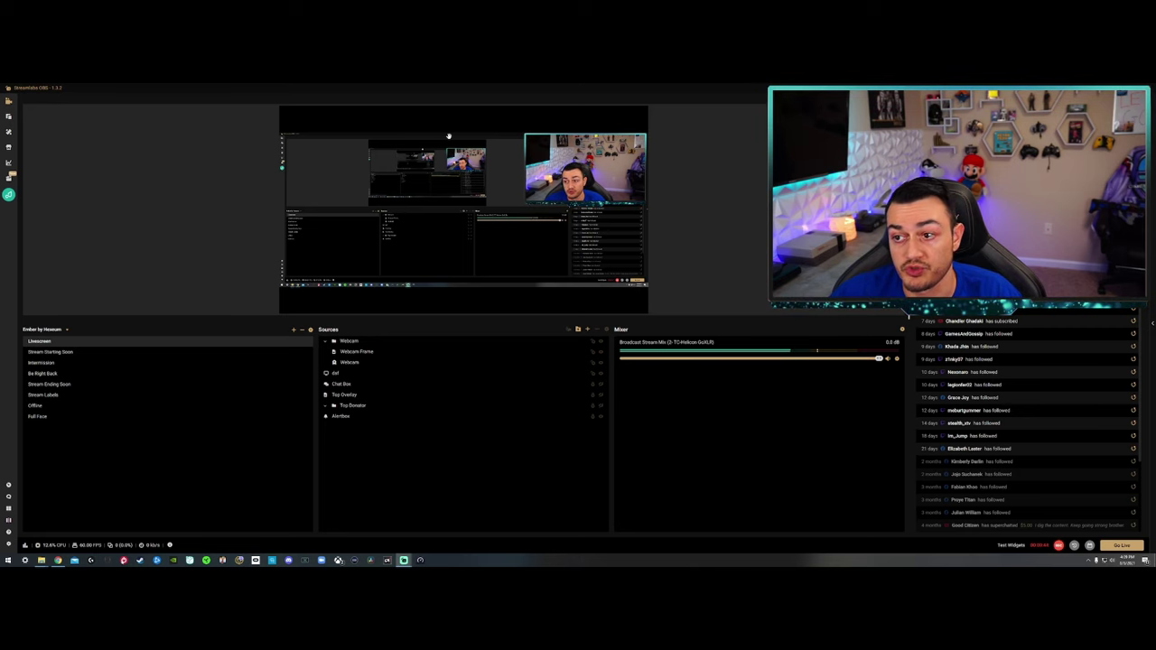
Stretch the def display capture to fill the whole canvas.
right_click(389, 245)
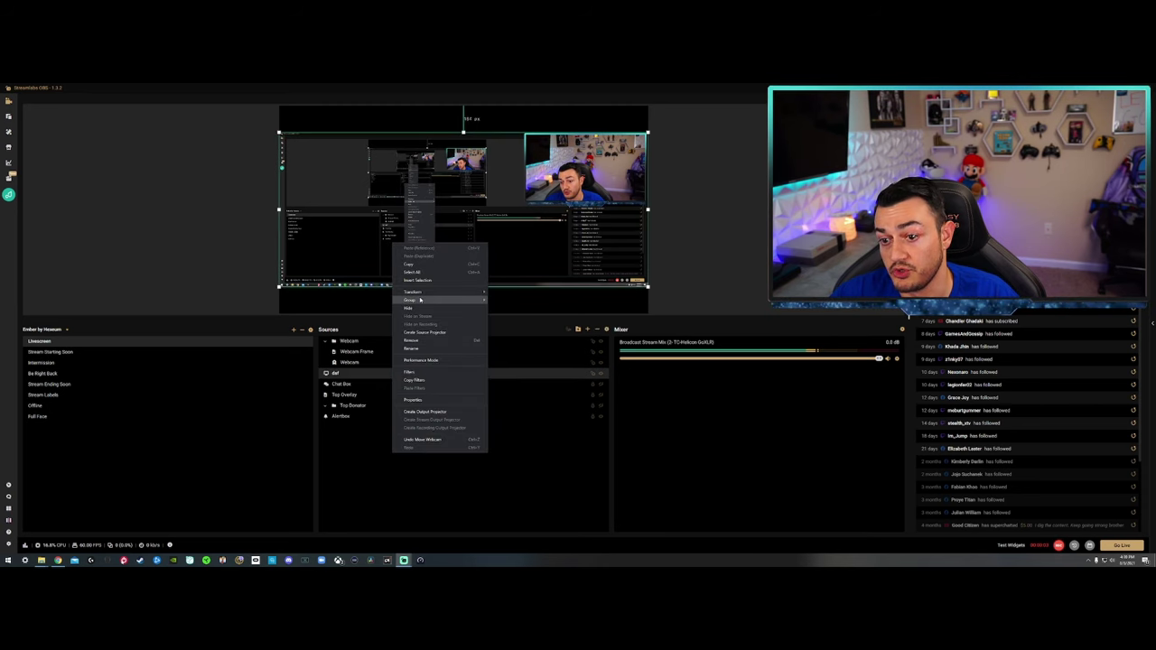
mouse_move(422, 292)
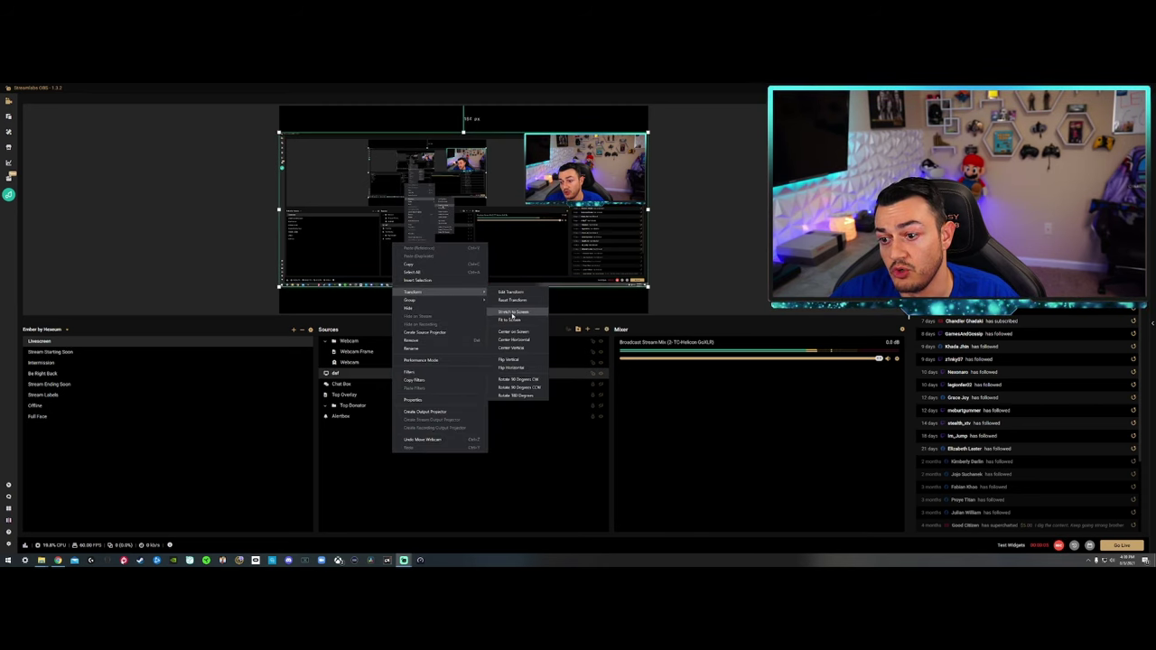
left_click(512, 314)
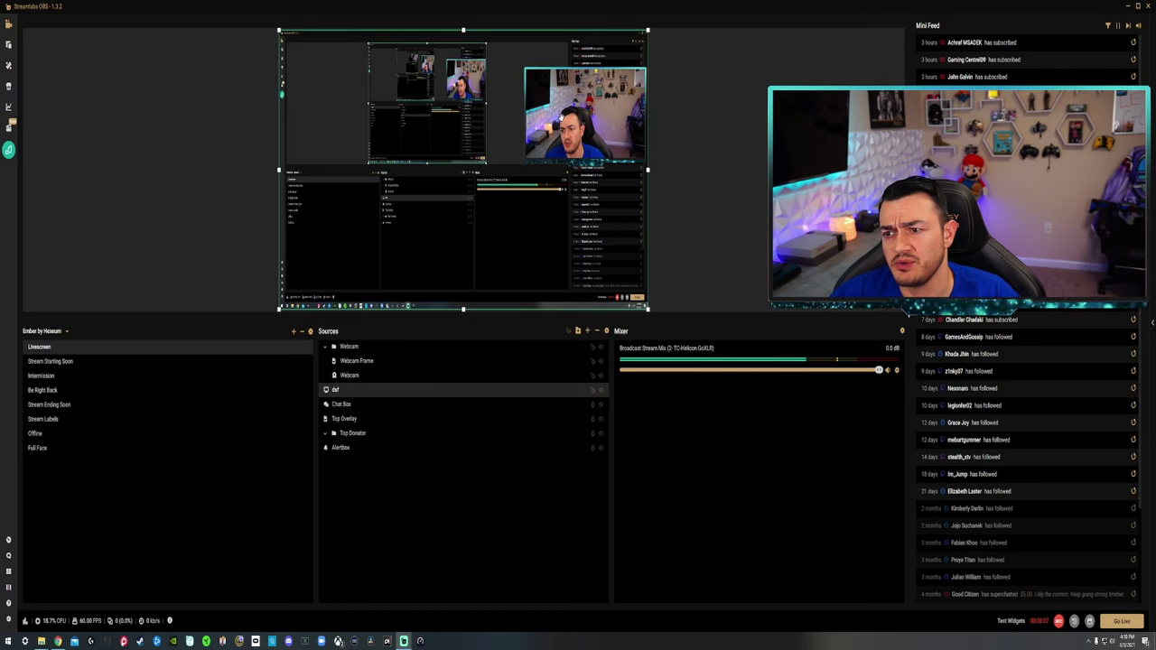
Reposition the Webcam group back up toward the top right of the preview.
left_click(561, 117)
left_click_drag(560, 118, 565, 129)
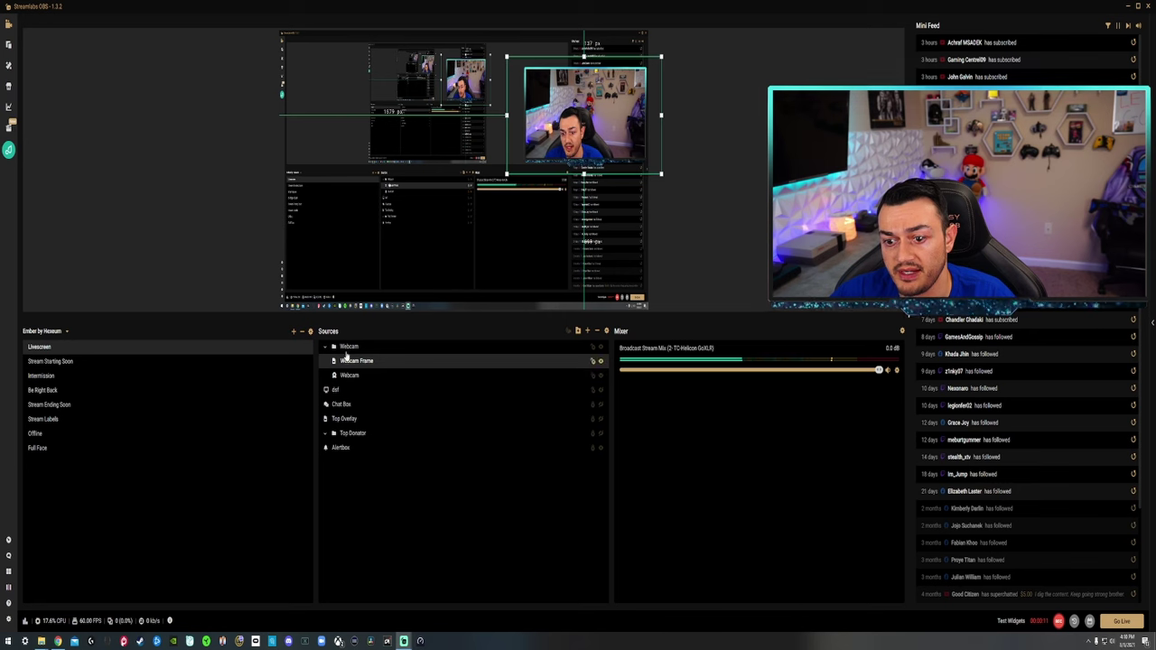
left_click(347, 348)
key("Up")
key("Up")
key("Up")
key("Up")
key("Up")
key("Up")
key("Up")
key("Up")
key("Up")
key("Up")
key("Up")
key("Up")
key("Up")
key("Up")
key("Up")
key("Up")
key("Up")
key("Up")
key("Up")
key("Up")
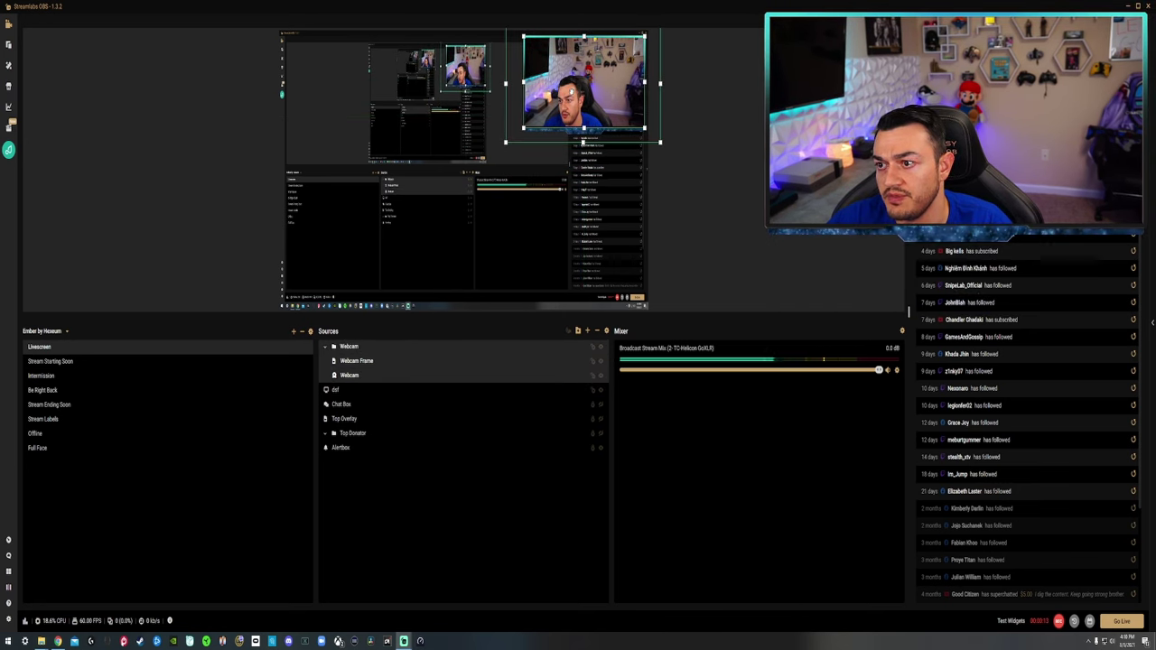
left_click(733, 194)
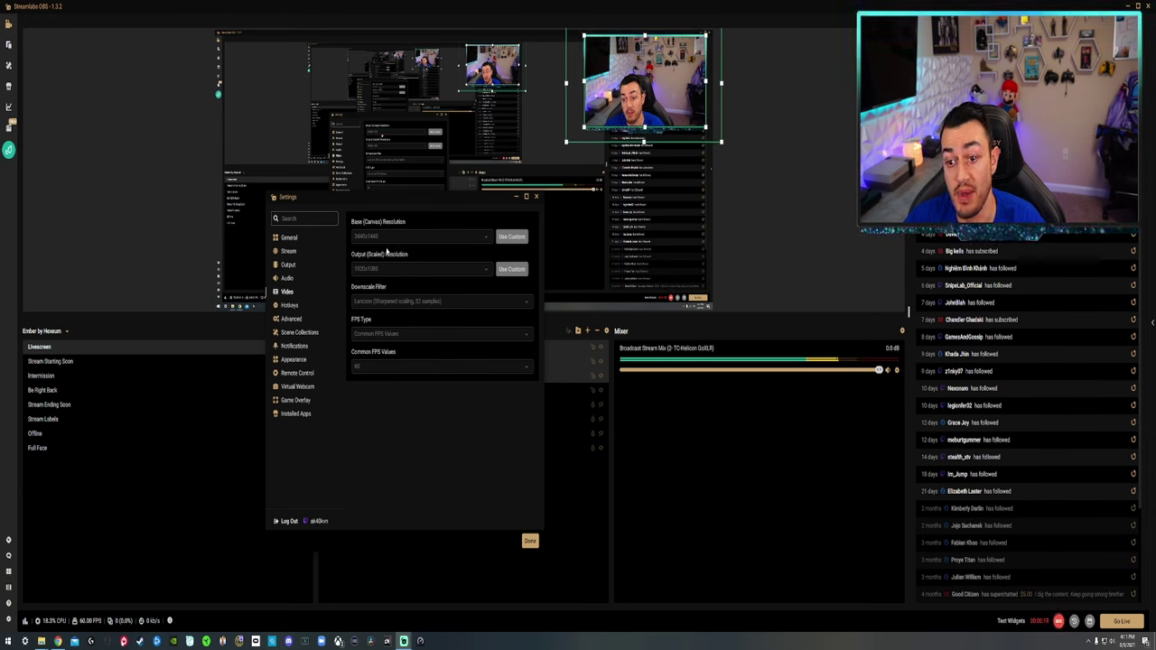
Glance at the Audio settings, then return to Video showing 1920x1080 output at 60 FPS.
left_click(287, 277)
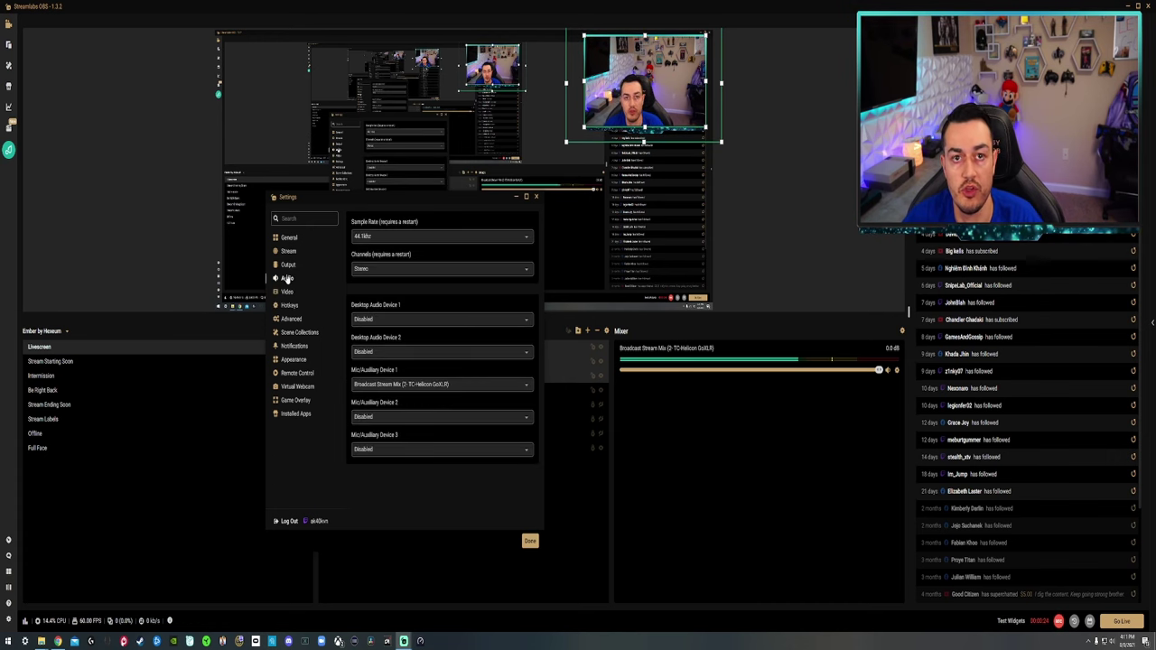
left_click(286, 290)
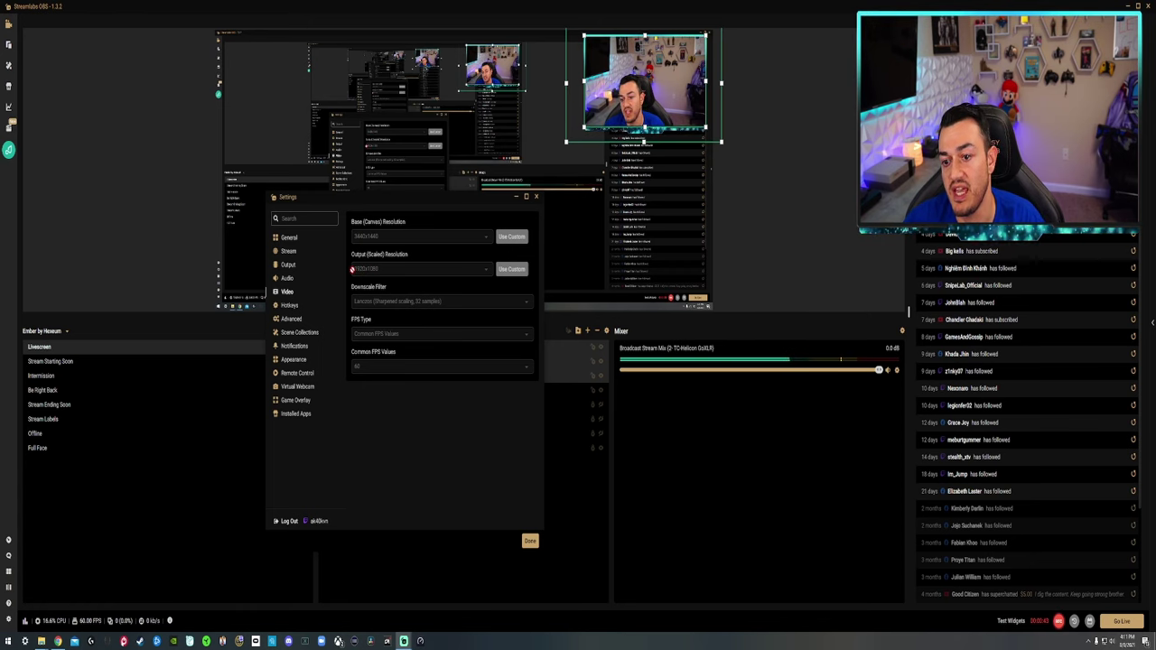
Close Settings and reset the def capture's size and position.
key("Escape")
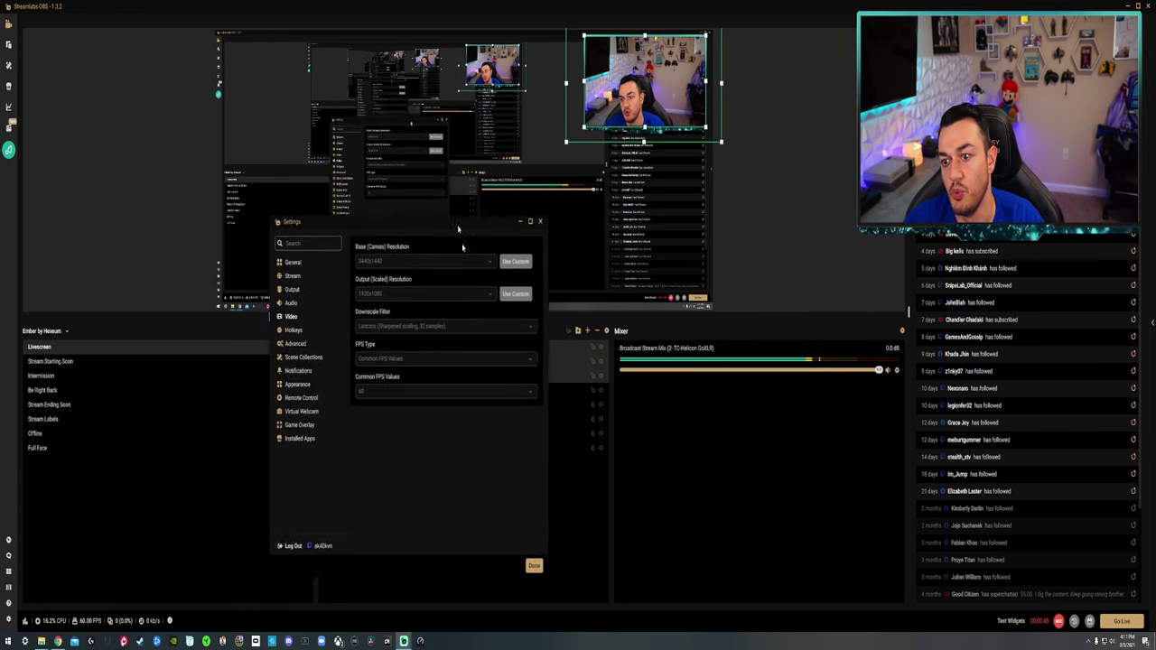
right_click(462, 215)
mouse_move(506, 279)
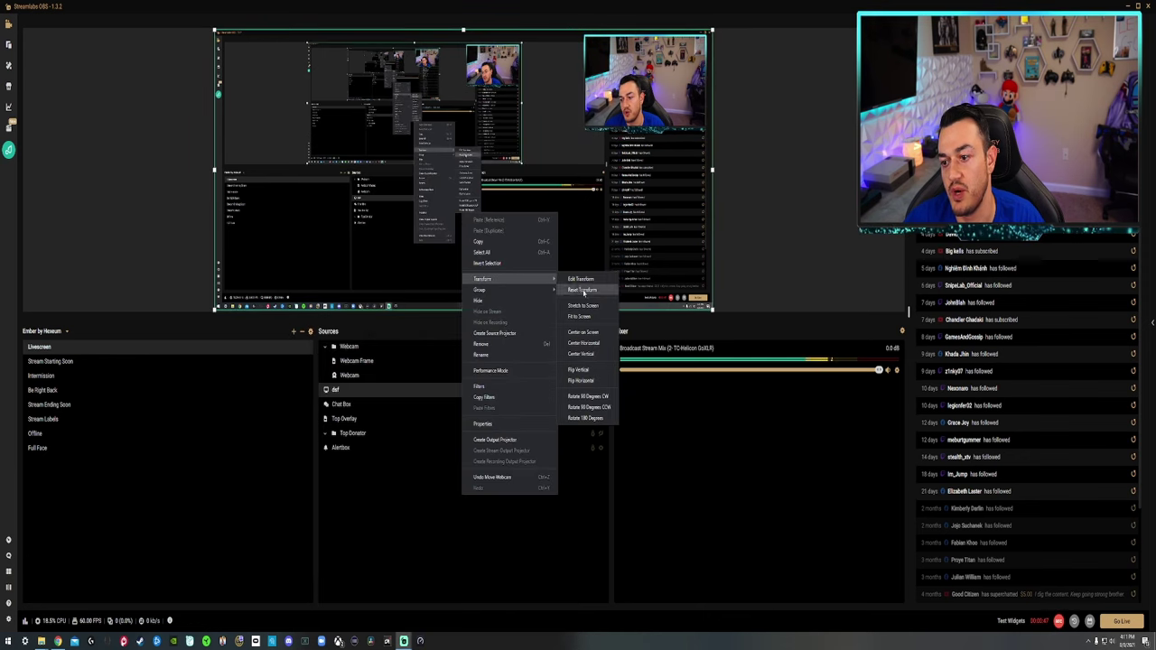
left_click(580, 316)
Stretch the def capture to fill the 3440x1440 canvas.
right_click(496, 227)
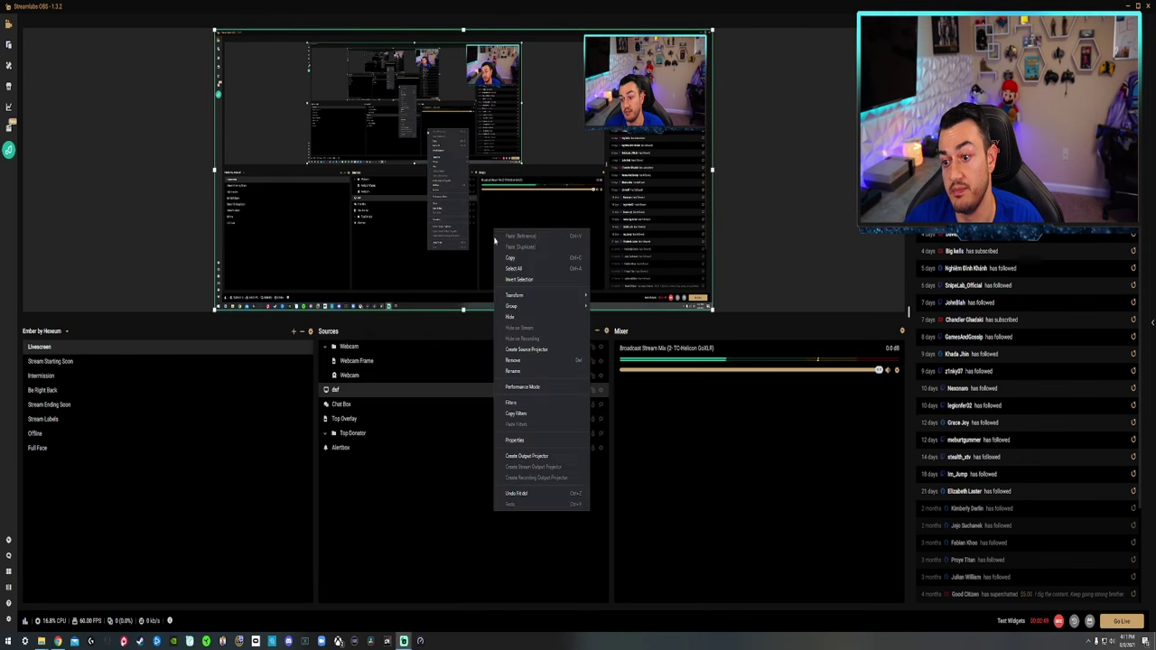
right_click(473, 201)
mouse_move(496, 269)
left_click(593, 292)
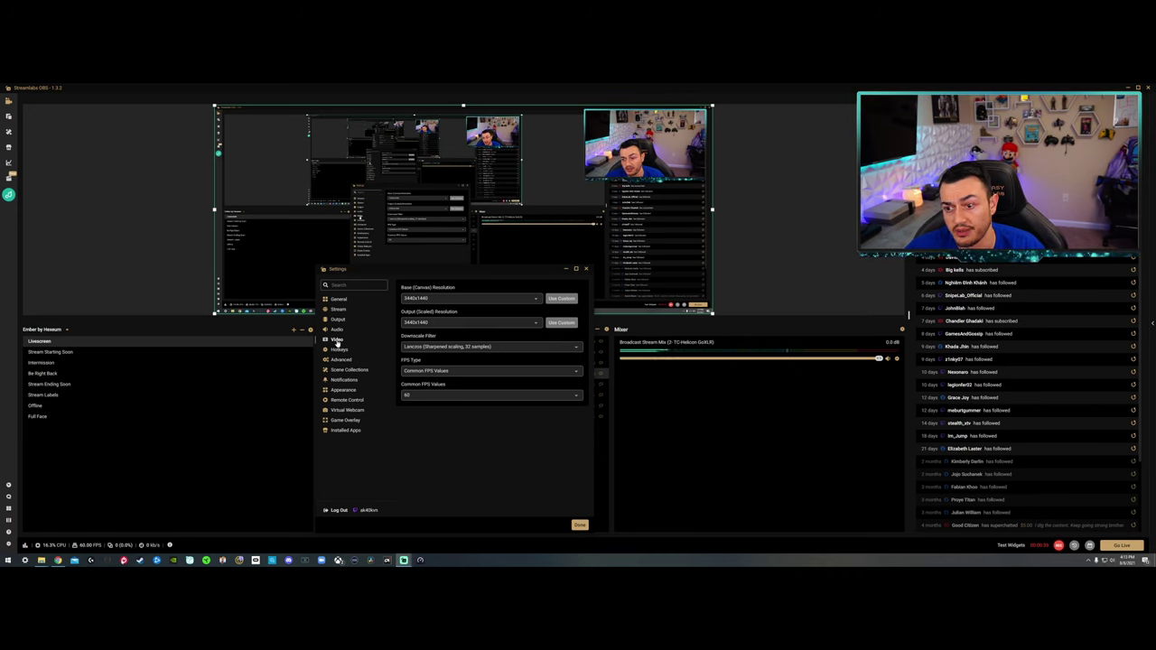
left_click(487, 346)
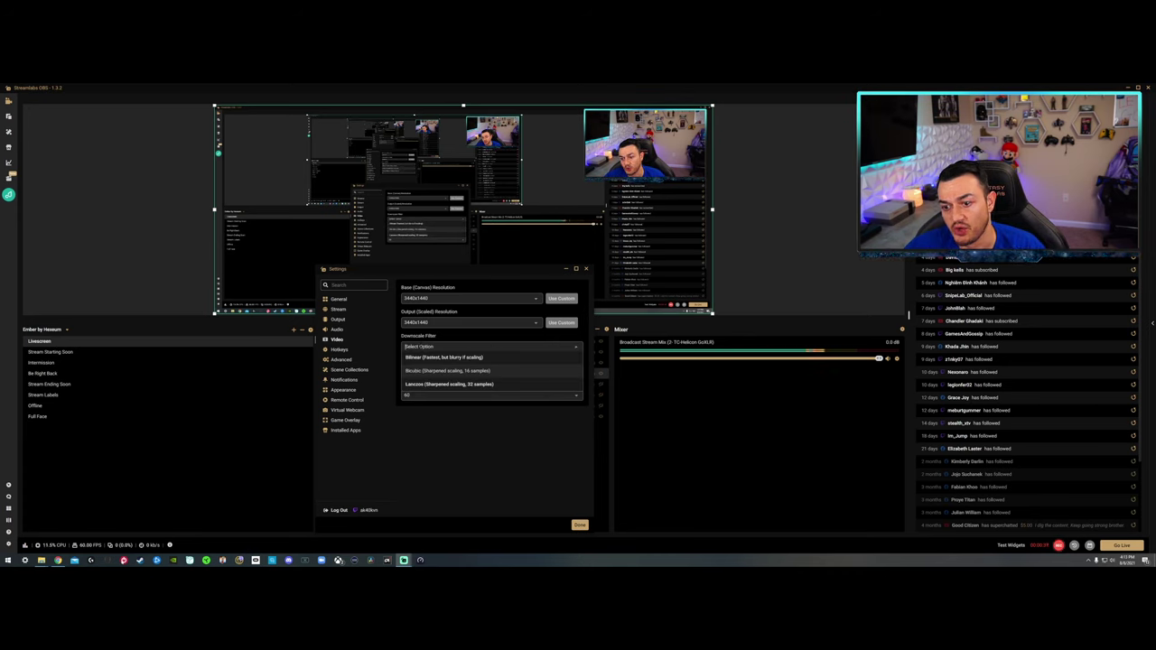
left_click(452, 384)
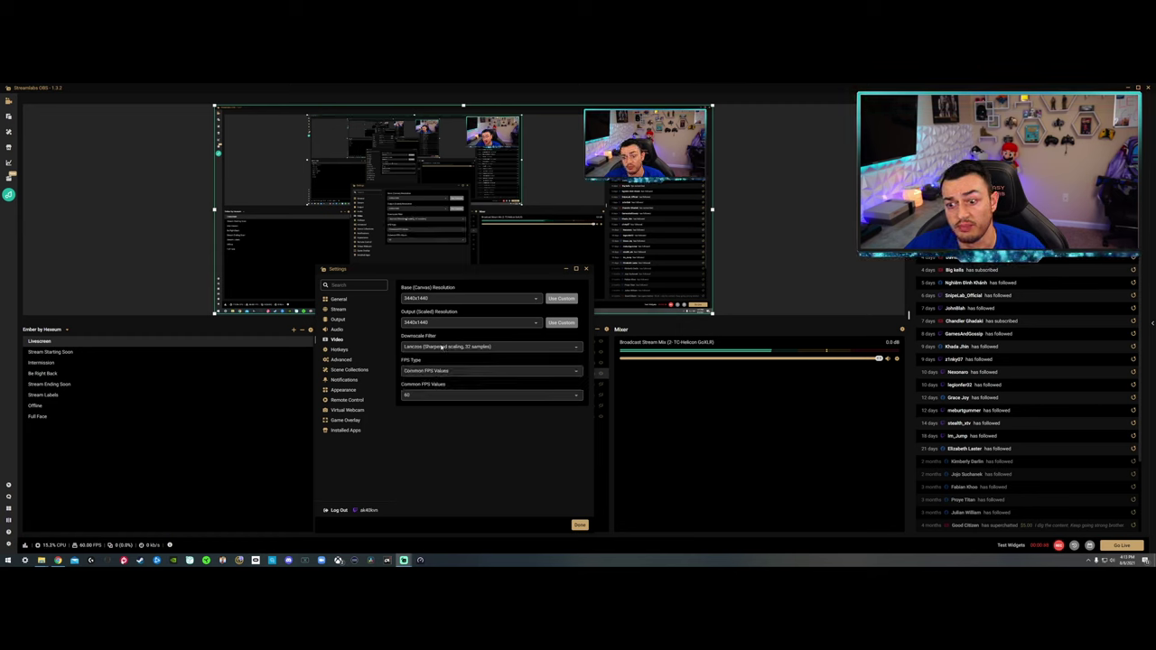